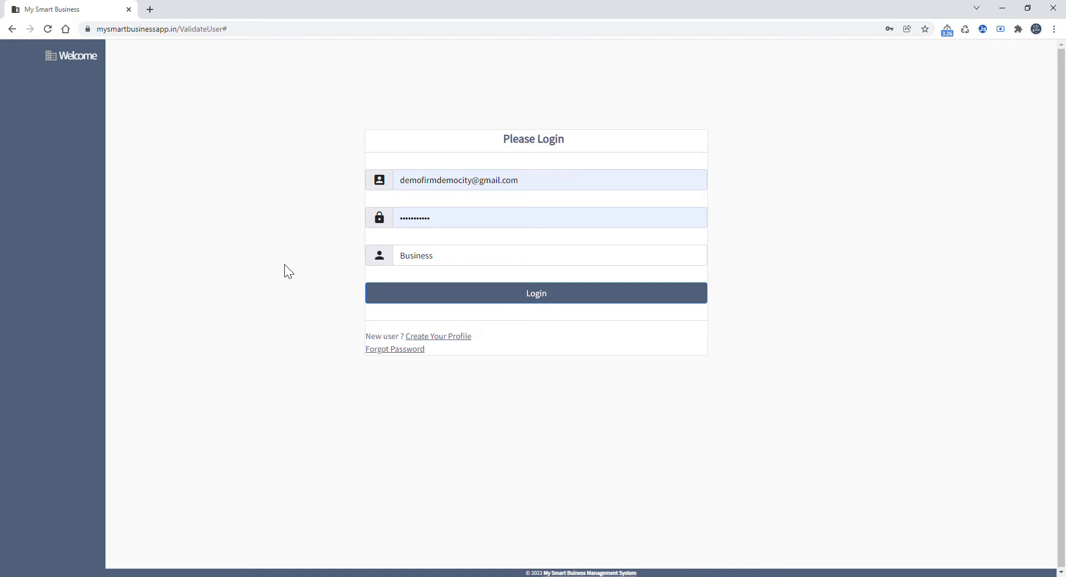
# - Log in with the prefilled Business account and check the dues of Some customer firm in the sales list
pyautogui.click(534, 303)
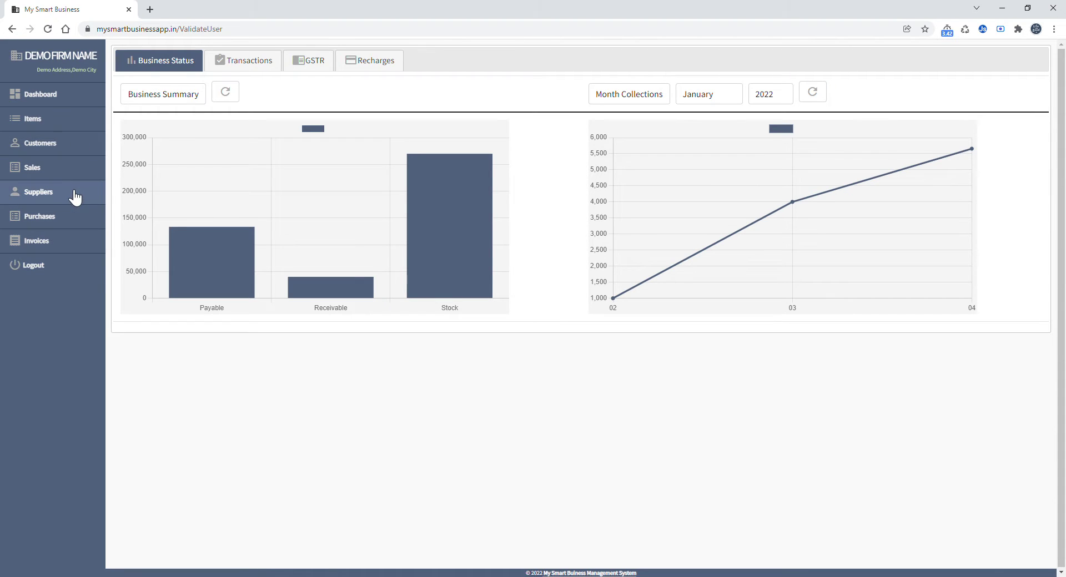
pyautogui.click(43, 176)
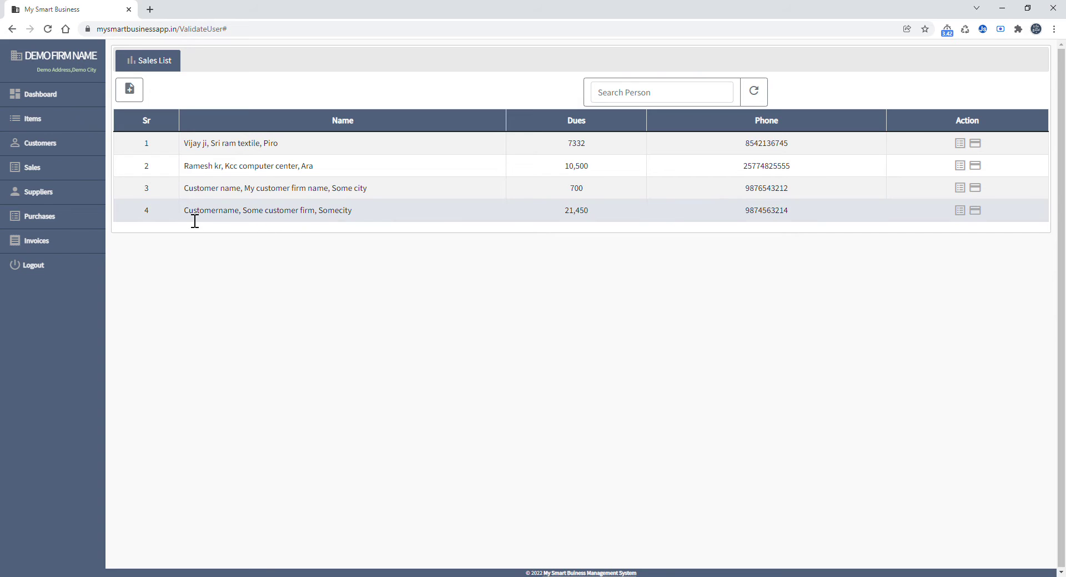
pyautogui.moveTo(184, 211); pyautogui.dragTo(354, 218)
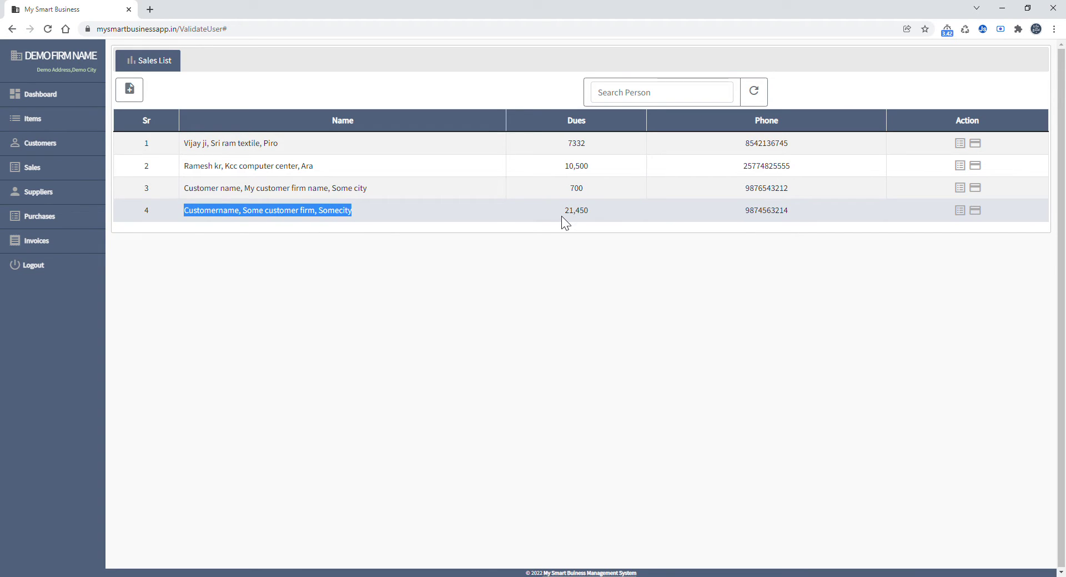
pyautogui.moveTo(564, 213); pyautogui.dragTo(594, 220)
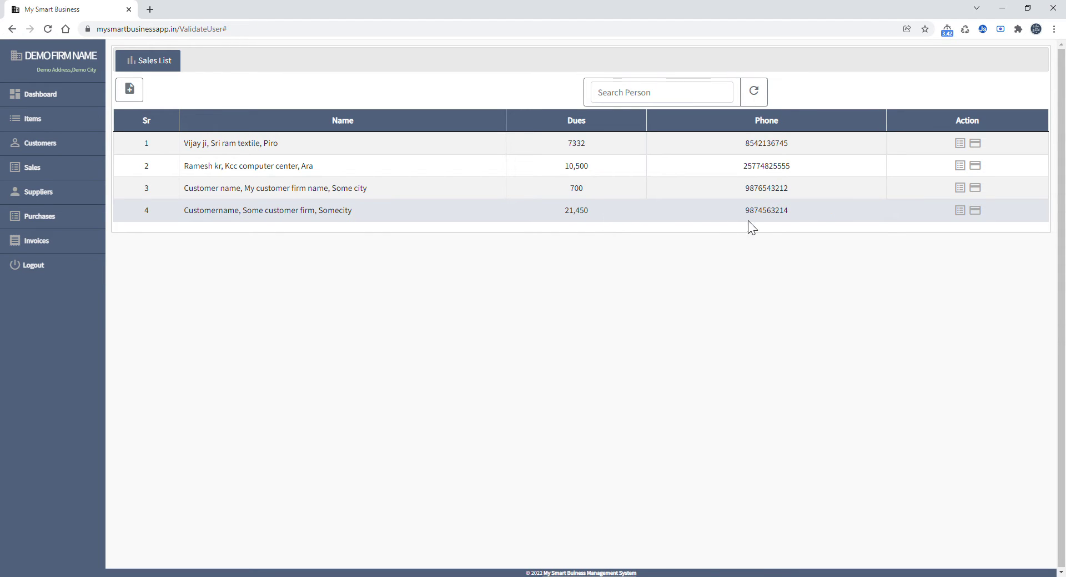
# - Open the payment form for Some customer firm and enter a bulk amount of 12000
pyautogui.click(975, 210)
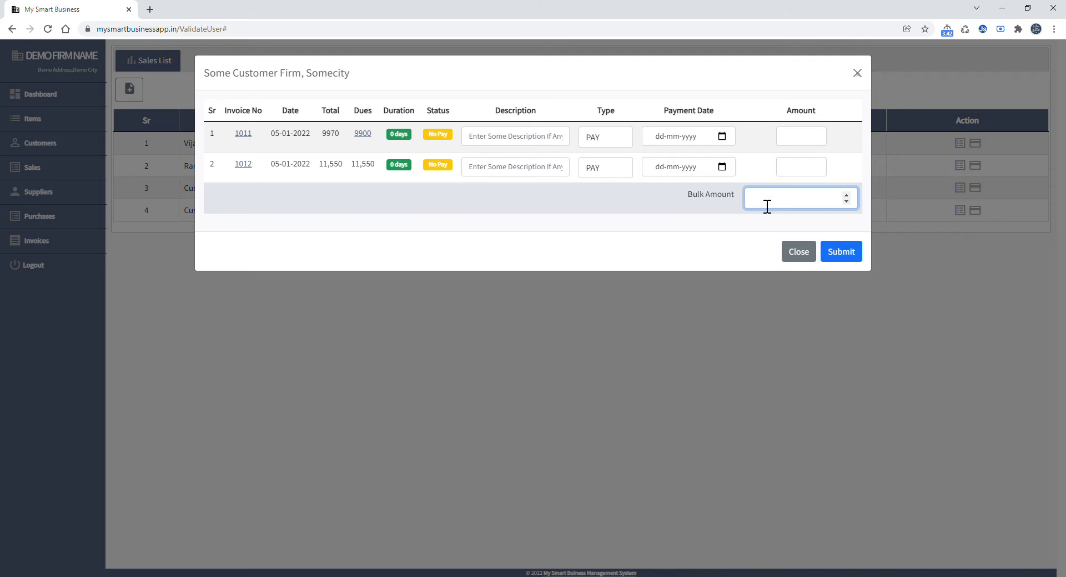
pyautogui.write('12000')
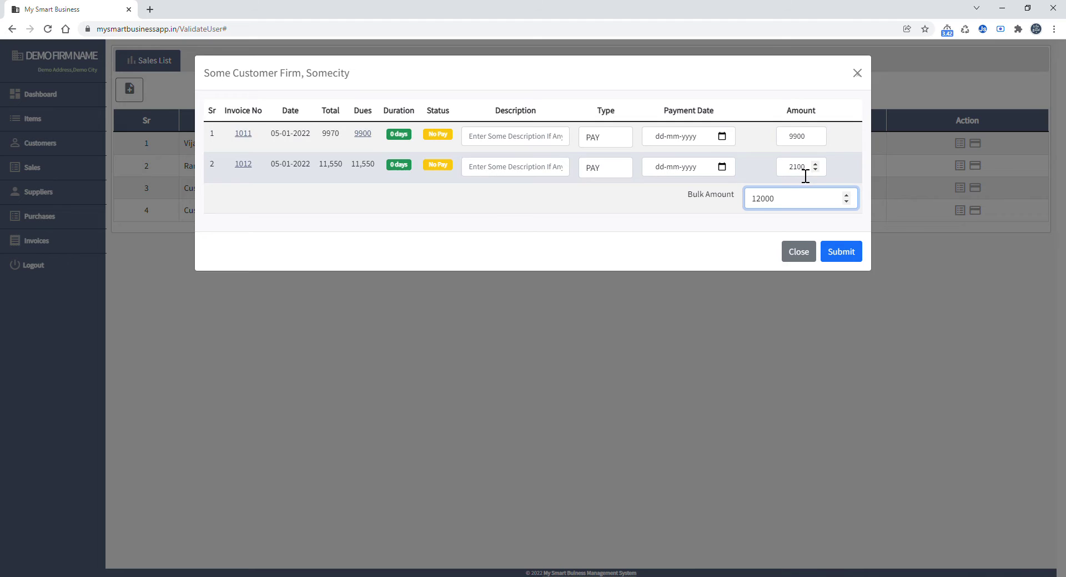
pyautogui.moveTo(786, 200); pyautogui.dragTo(746, 198)
pyautogui.click(807, 140)
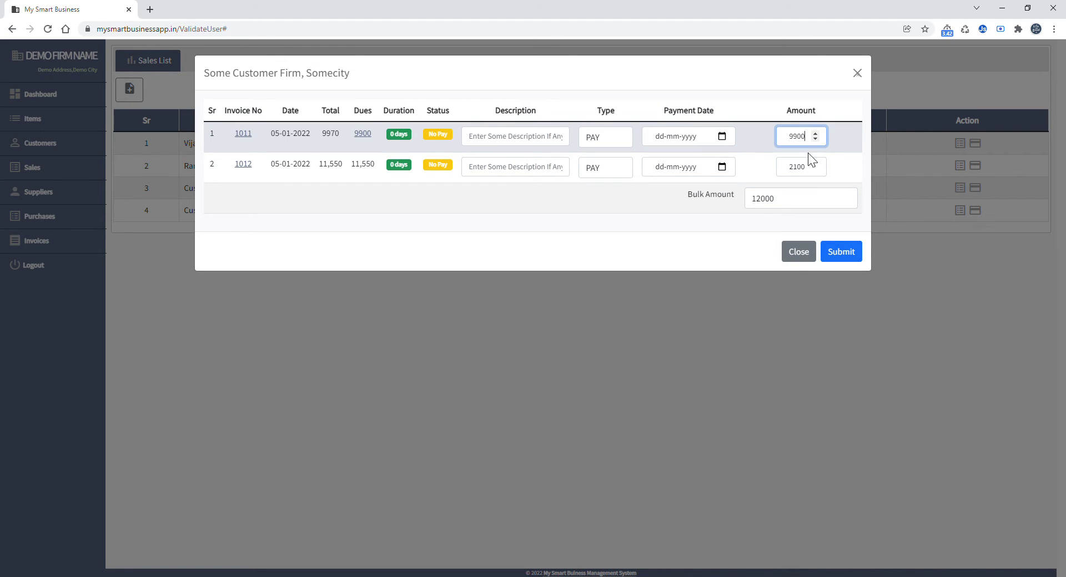
pyautogui.click(815, 178)
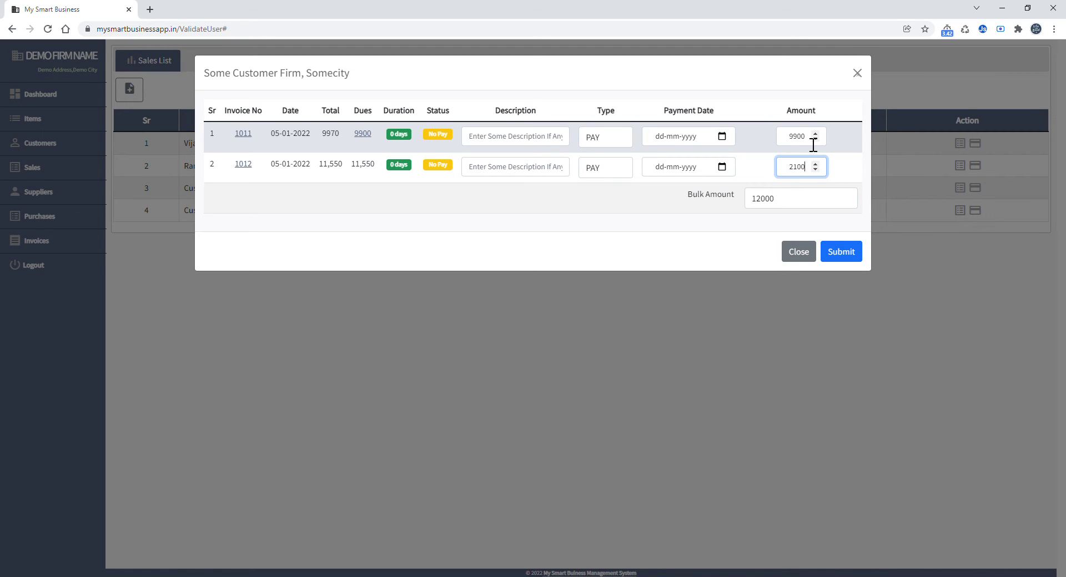
# - Set the payment amounts to 9000 for invoice 1011 and 3000 for invoice 1012
pyautogui.moveTo(811, 146); pyautogui.dragTo(788, 145)
pyautogui.write('9000')
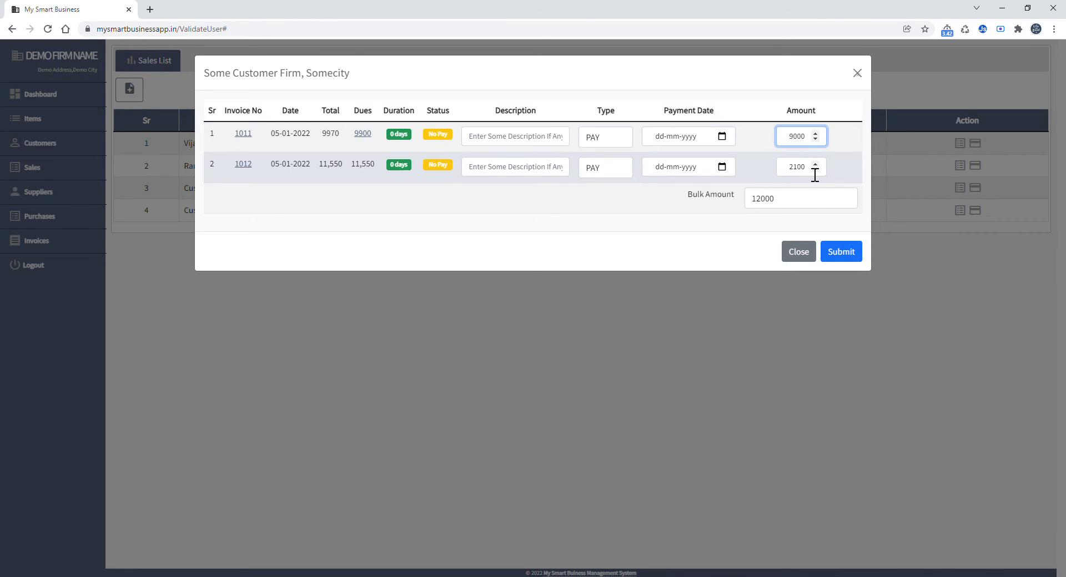
pyautogui.moveTo(817, 173); pyautogui.dragTo(793, 175)
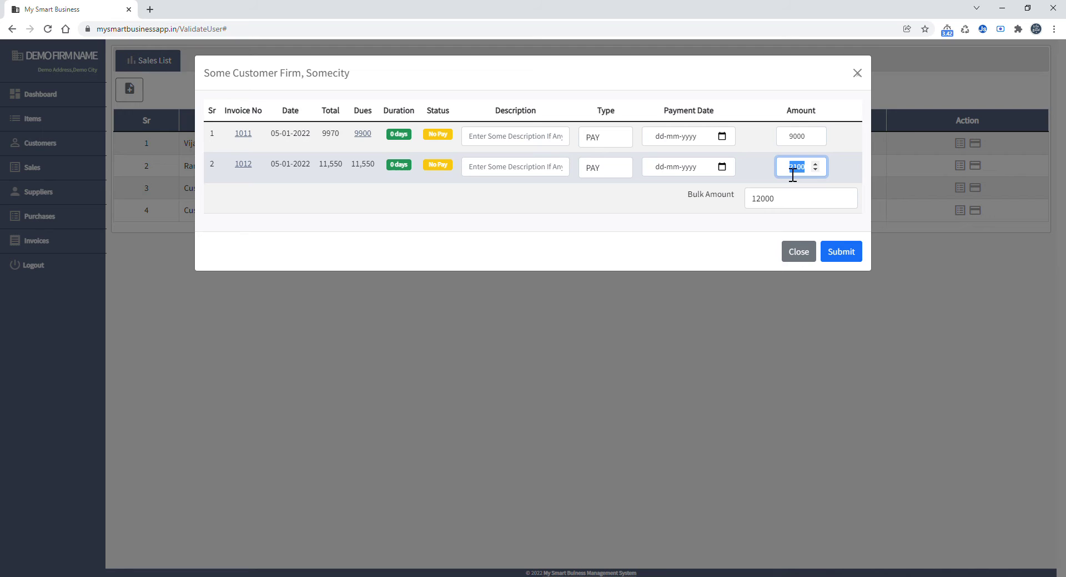
pyautogui.write('3000')
pyautogui.click(763, 161)
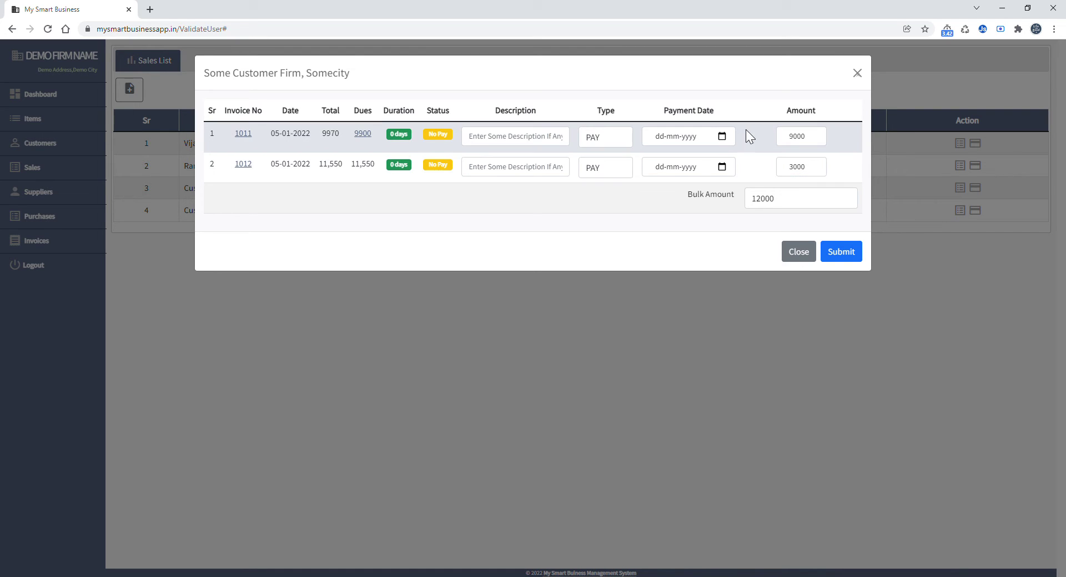
# - Set the payment date of invoices 1011 and 1012 to 04-01-2022 and submit the payments
pyautogui.click(519, 142)
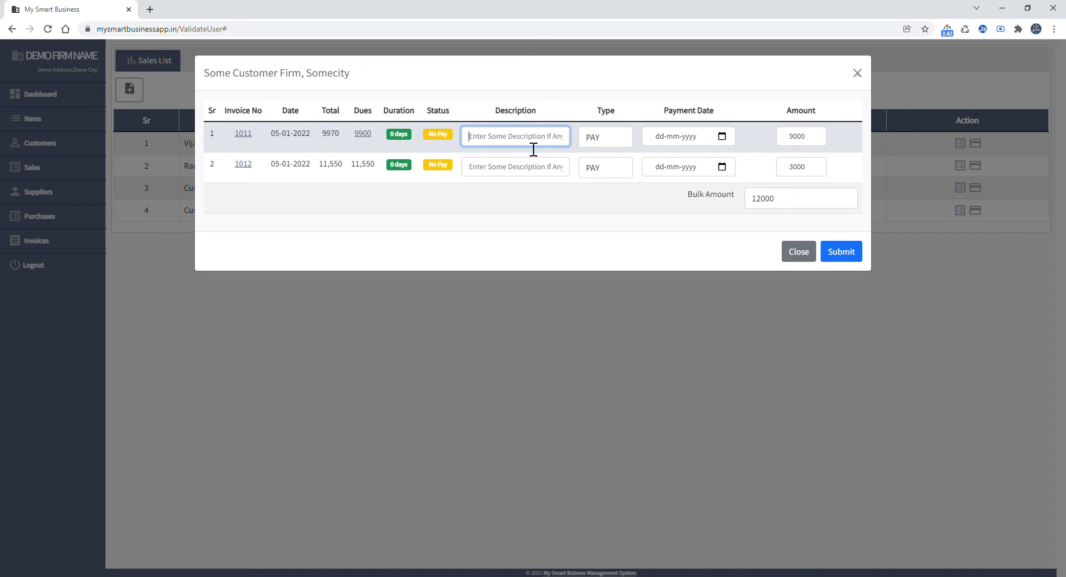
pyautogui.click(531, 177)
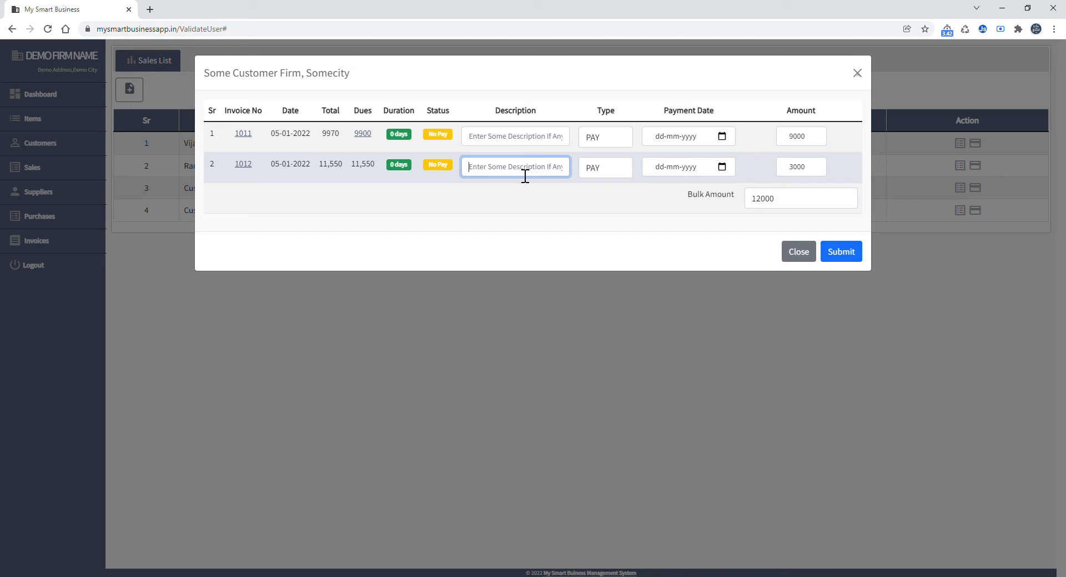
pyautogui.click(614, 136)
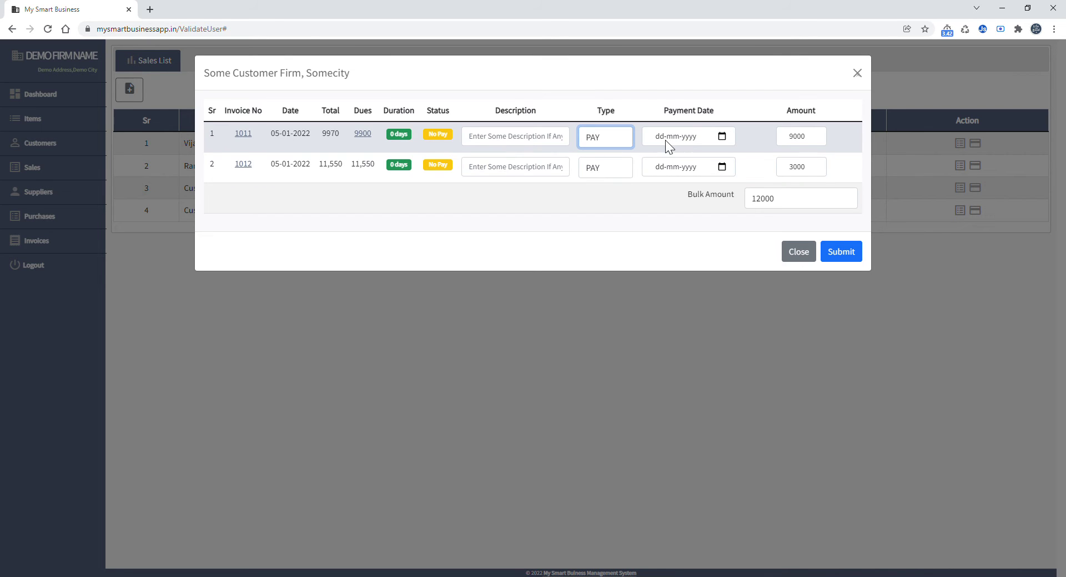
pyautogui.click(716, 139)
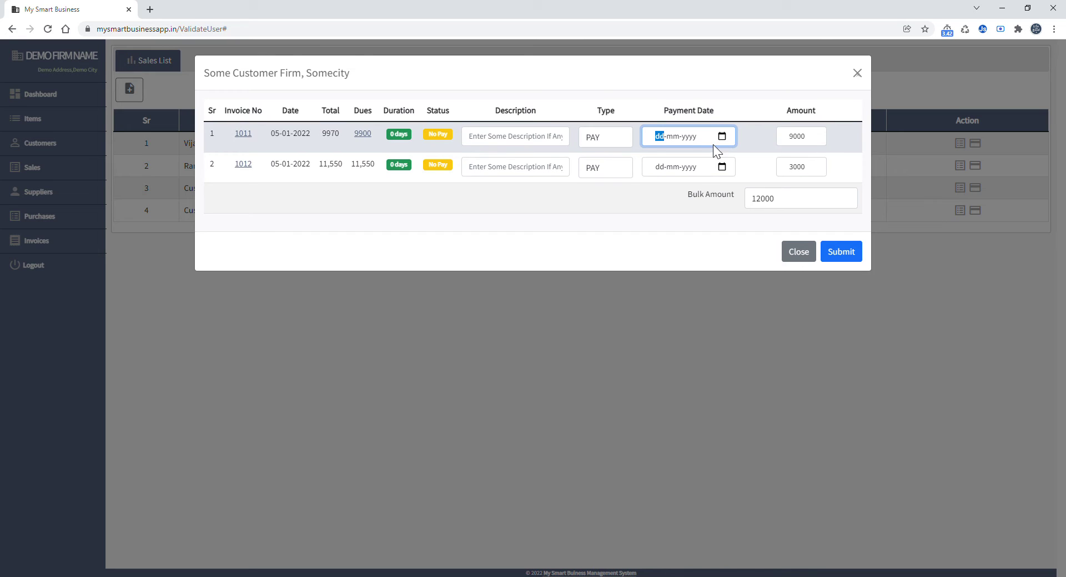
pyautogui.click(671, 208)
pyautogui.click(630, 212)
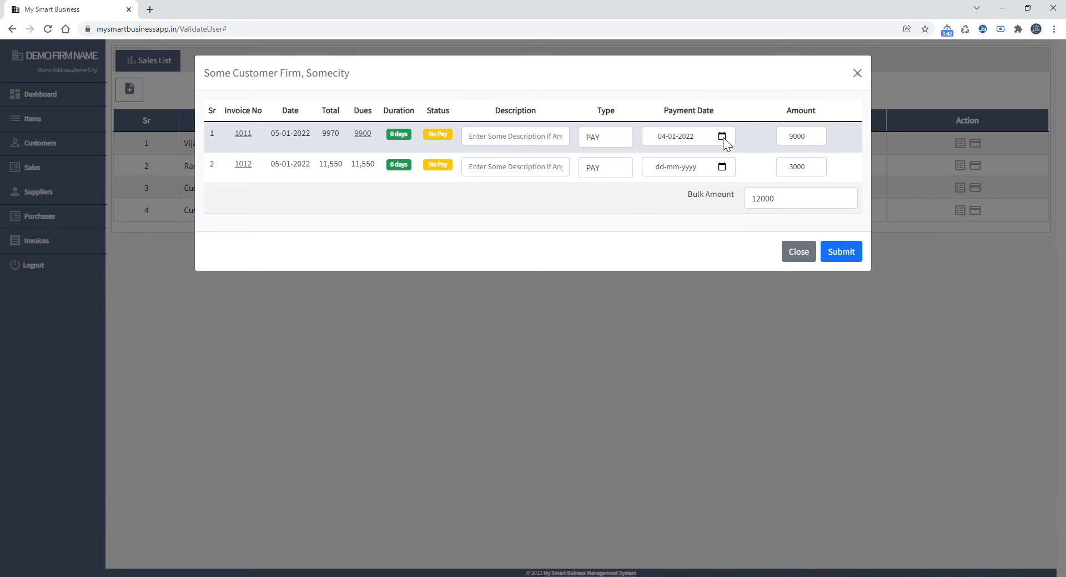
pyautogui.click(723, 137)
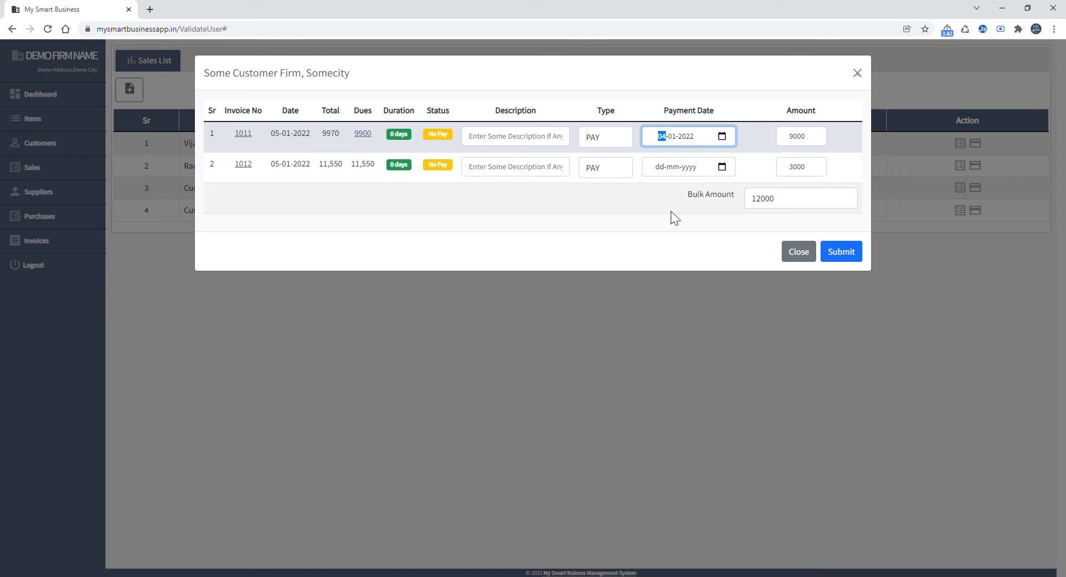
pyautogui.click(716, 169)
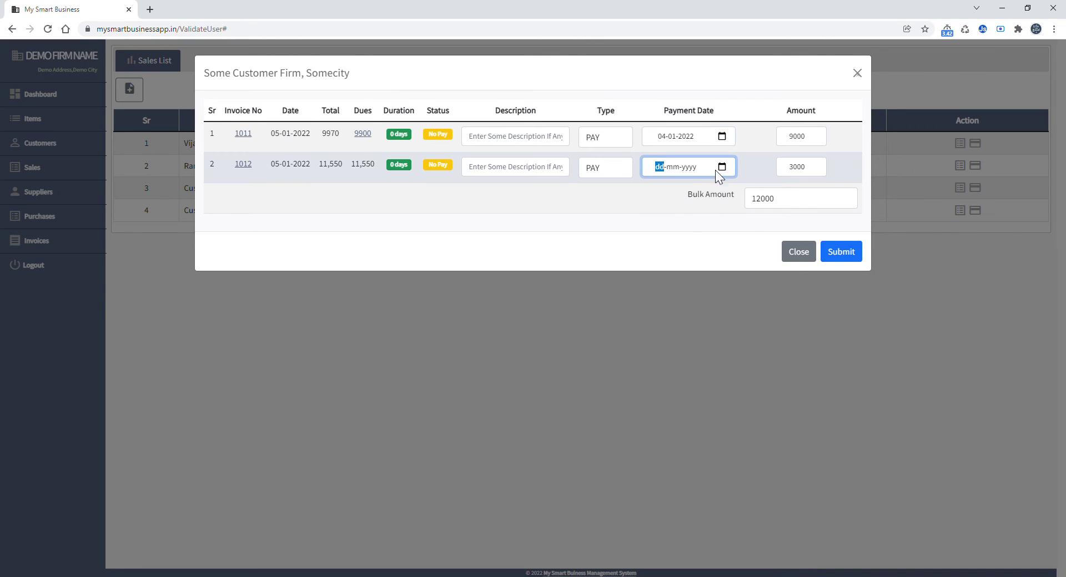
pyautogui.write('04012022')
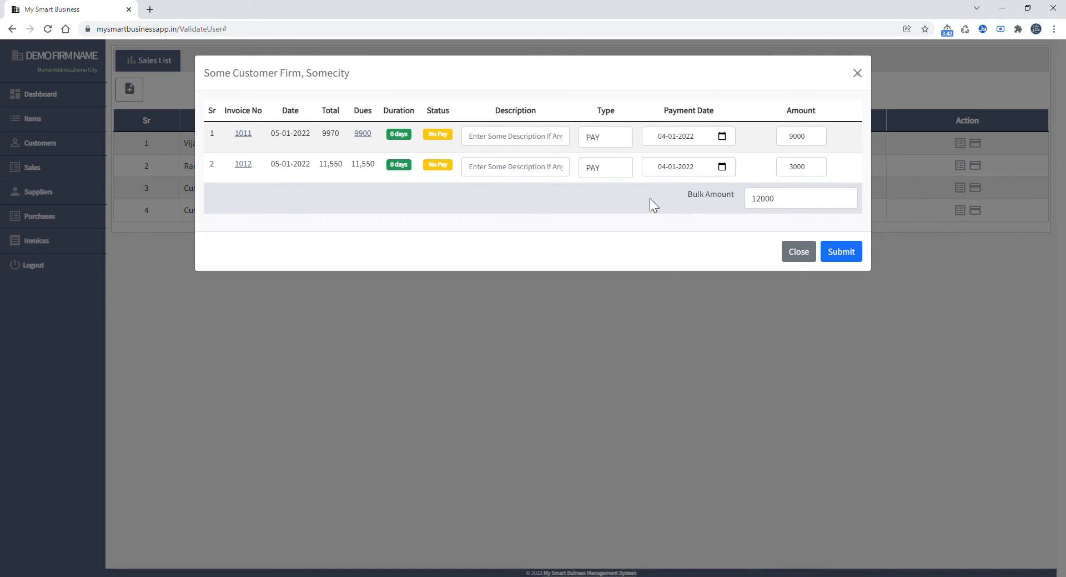
pyautogui.click(649, 198)
pyautogui.click(842, 254)
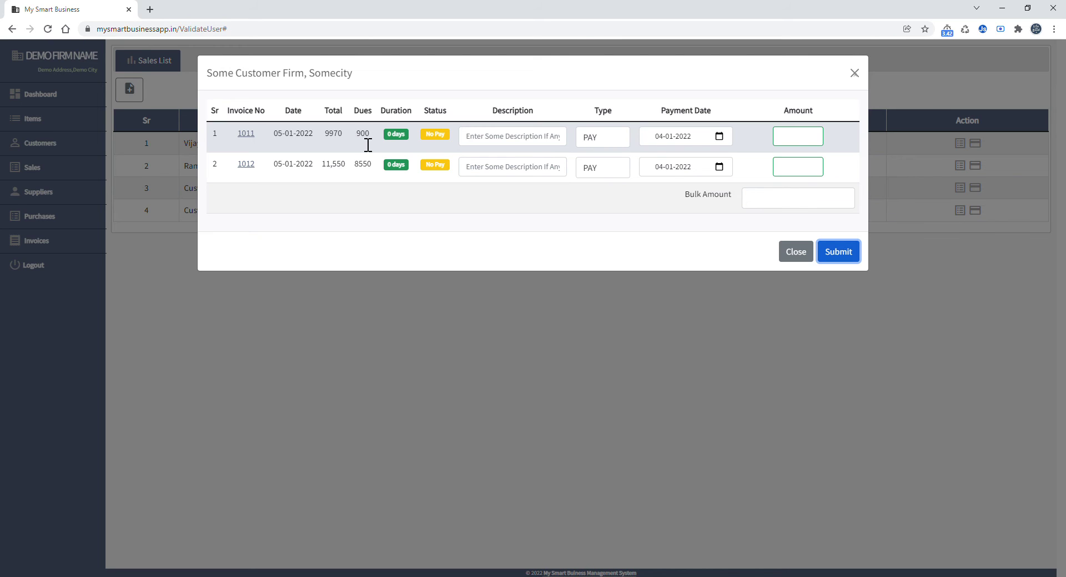
# - Check the remaining dues of invoices 1011 and 1012 and close the payment form
pyautogui.click(356, 133)
pyautogui.moveTo(356, 133); pyautogui.dragTo(368, 134)
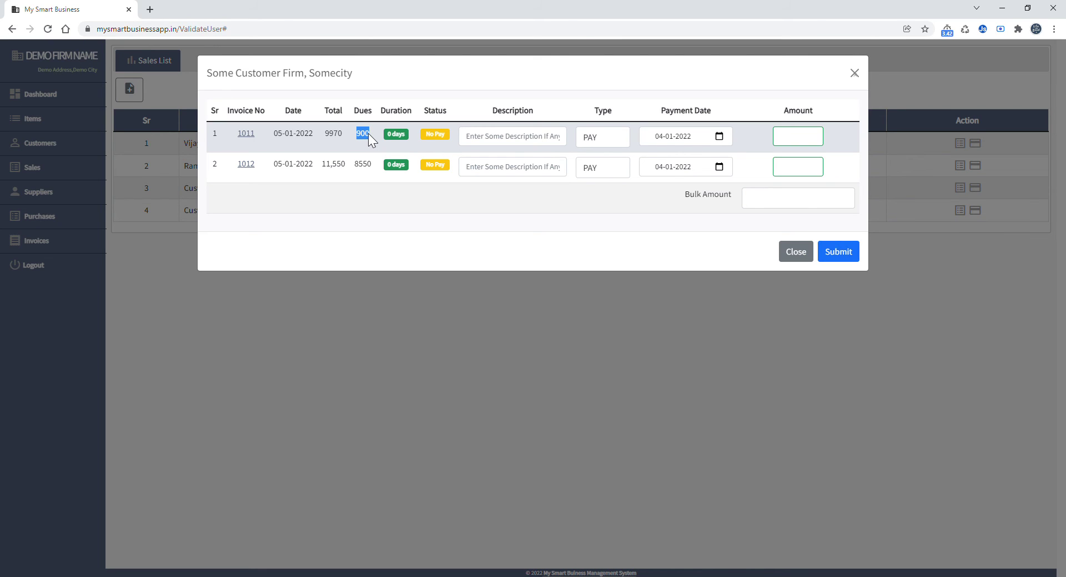
pyautogui.doubleClick(362, 172)
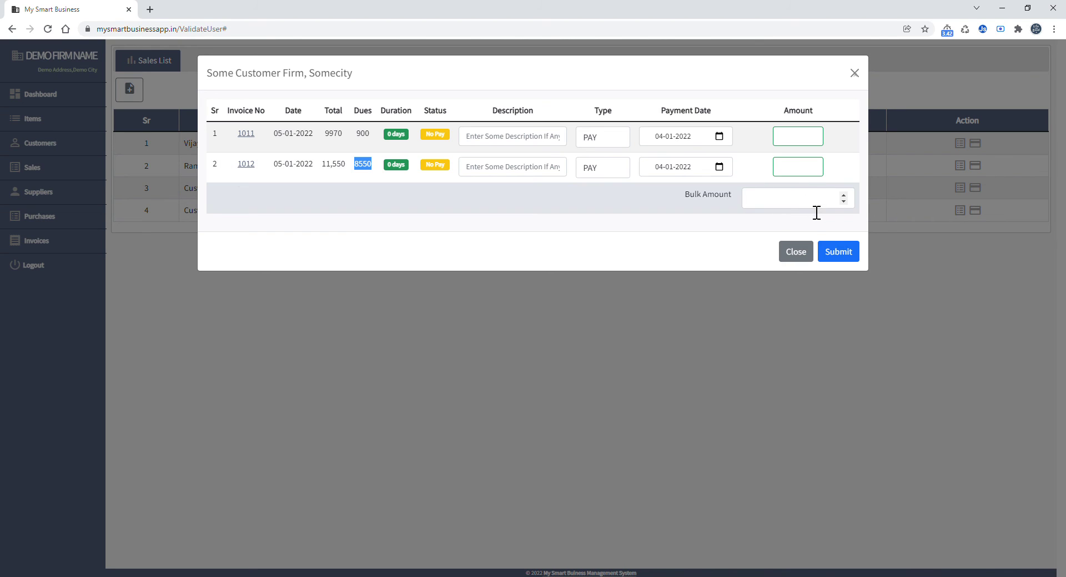
pyautogui.click(801, 257)
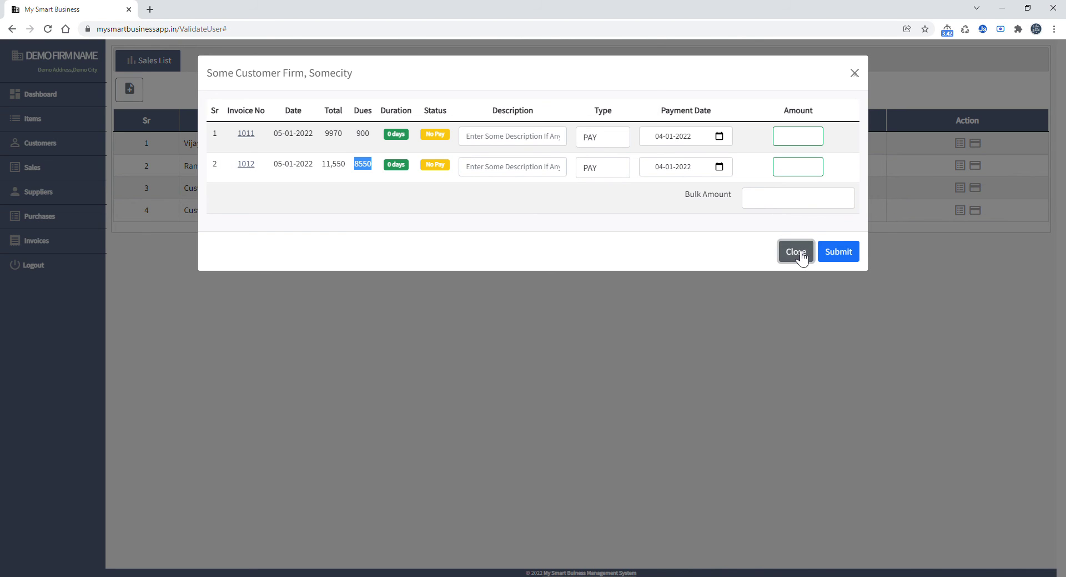
# - Refresh the sales list and check the updated dues of Some customer firm
pyautogui.click(579, 111)
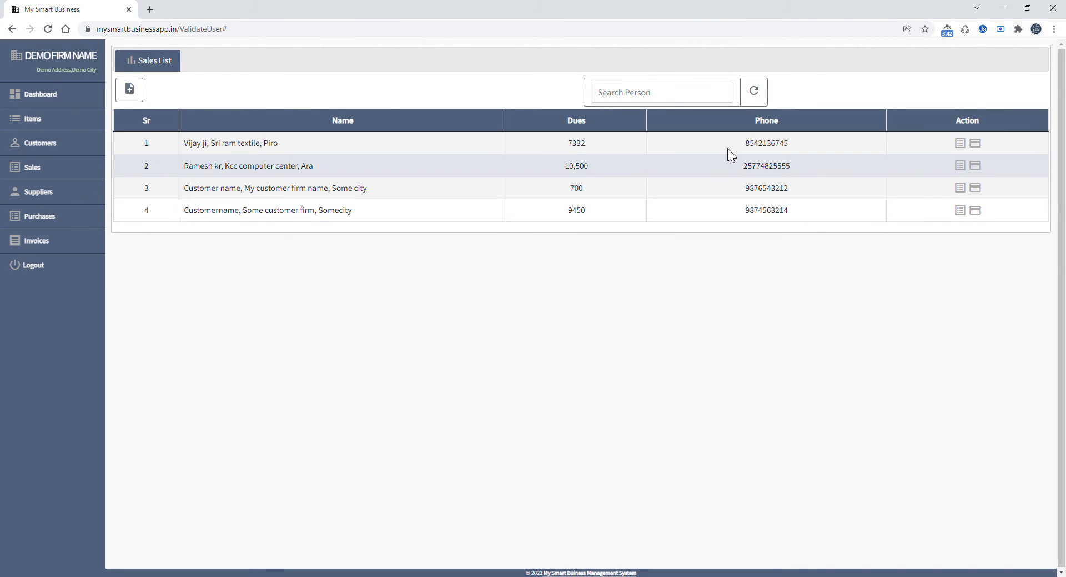
pyautogui.click(755, 93)
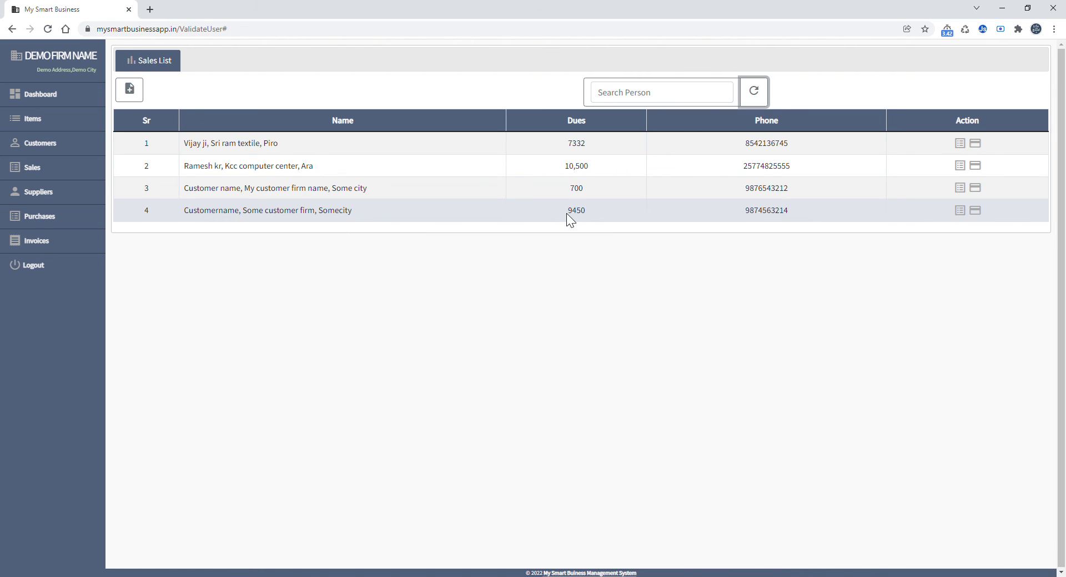
pyautogui.moveTo(567, 214); pyautogui.dragTo(590, 222)
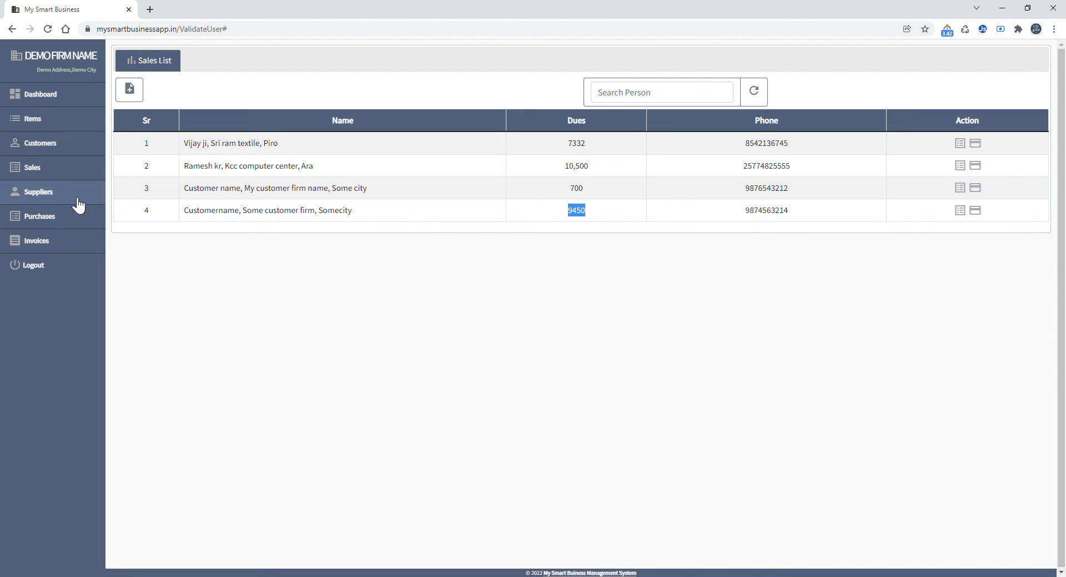
# - Open Anmol fabric's payment form from the purchases list and try a bulk amount of 50000 before setting it to 60000
pyautogui.click(51, 223)
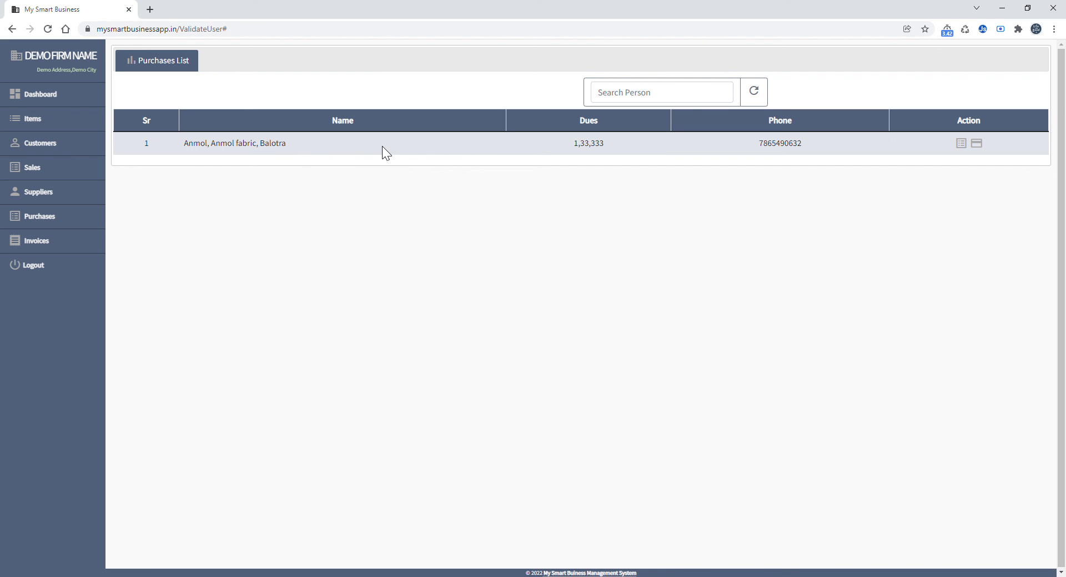
pyautogui.click(977, 146)
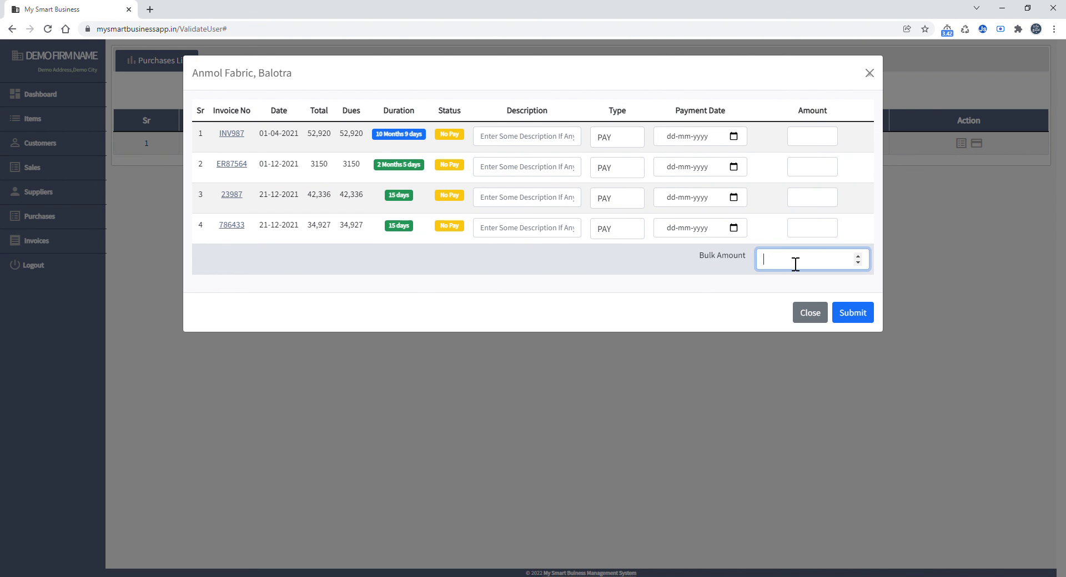
pyautogui.write('50000')
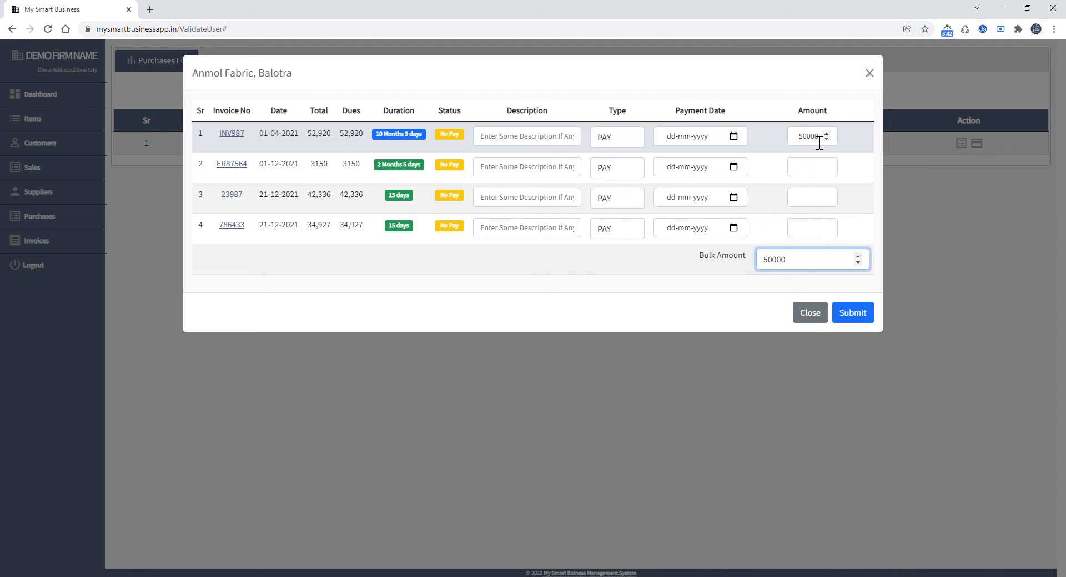
pyautogui.moveTo(799, 265); pyautogui.dragTo(751, 267)
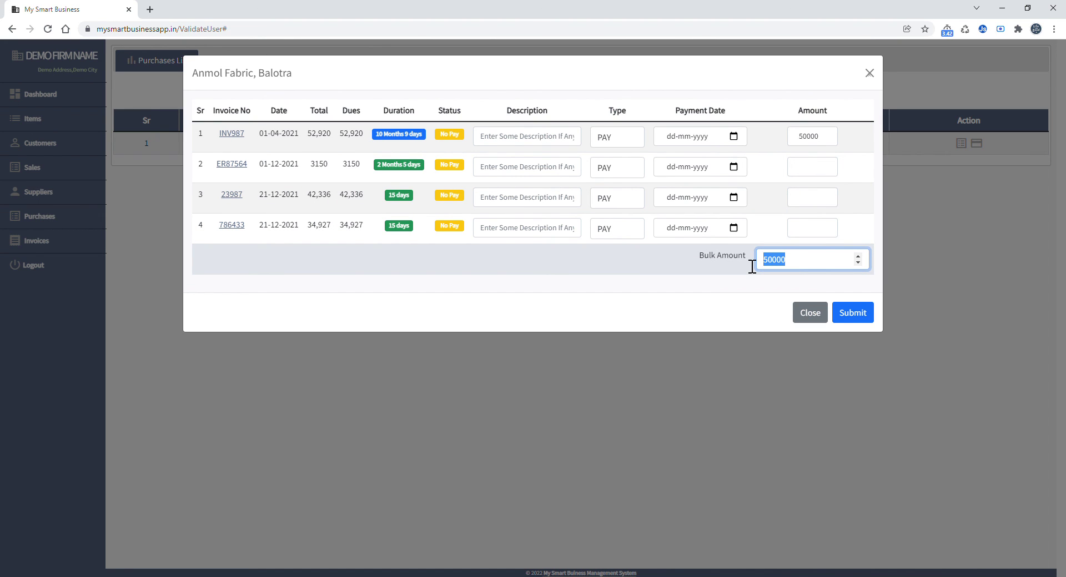
pyautogui.write('60000')
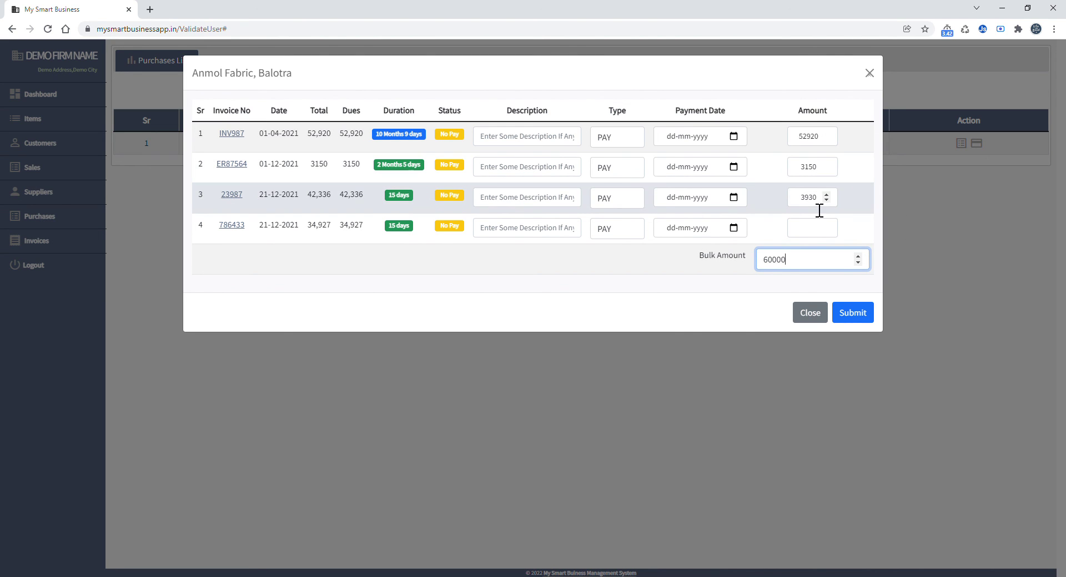
# - Submit the payments allocated across Anmol fabric's invoices and close the payment form
pyautogui.click(824, 143)
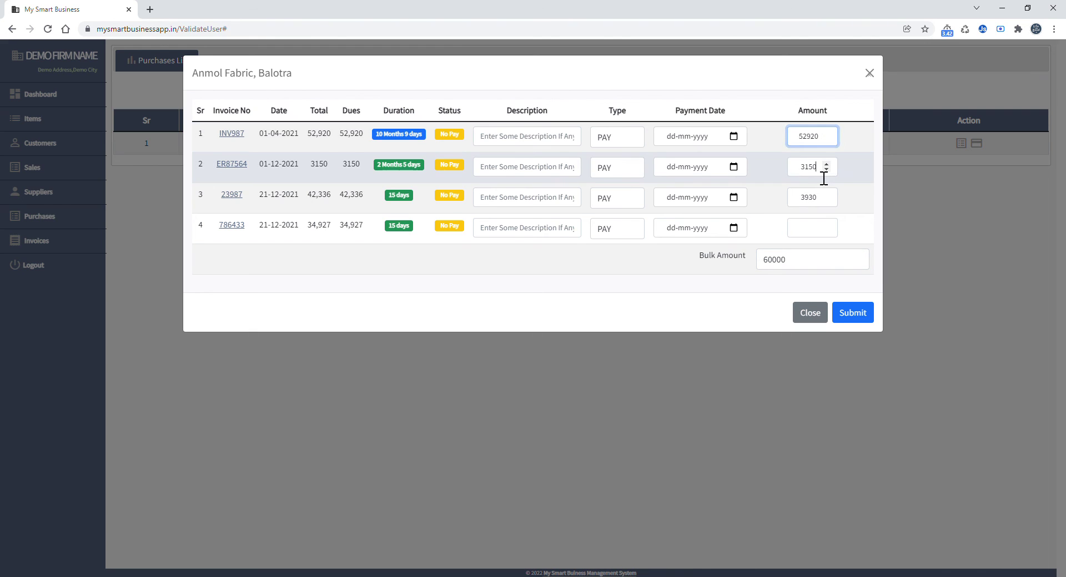
pyautogui.click(826, 170)
pyautogui.moveTo(828, 207); pyautogui.dragTo(815, 175)
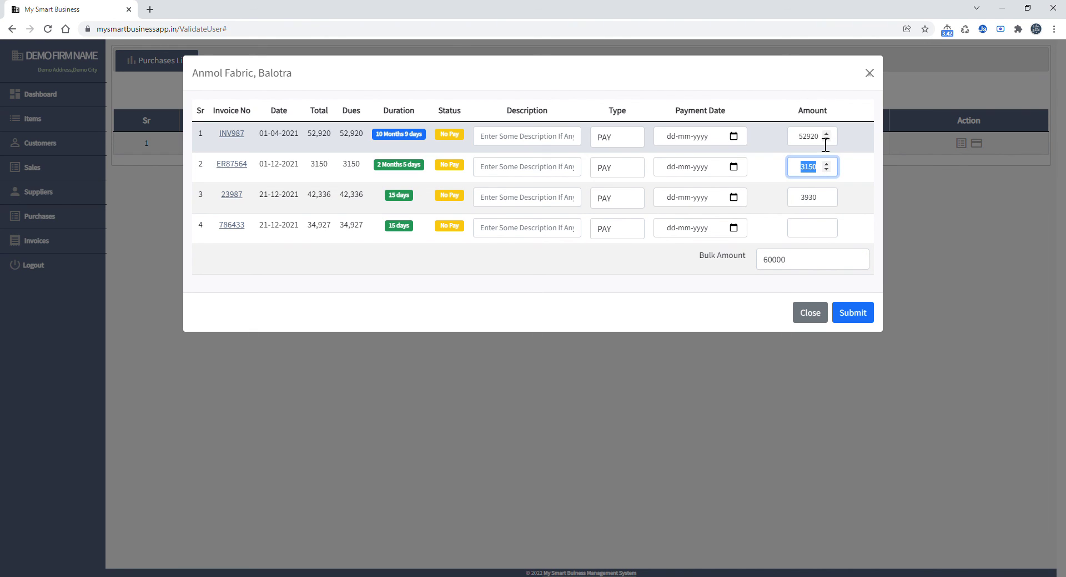
pyautogui.moveTo(817, 139); pyautogui.dragTo(796, 148)
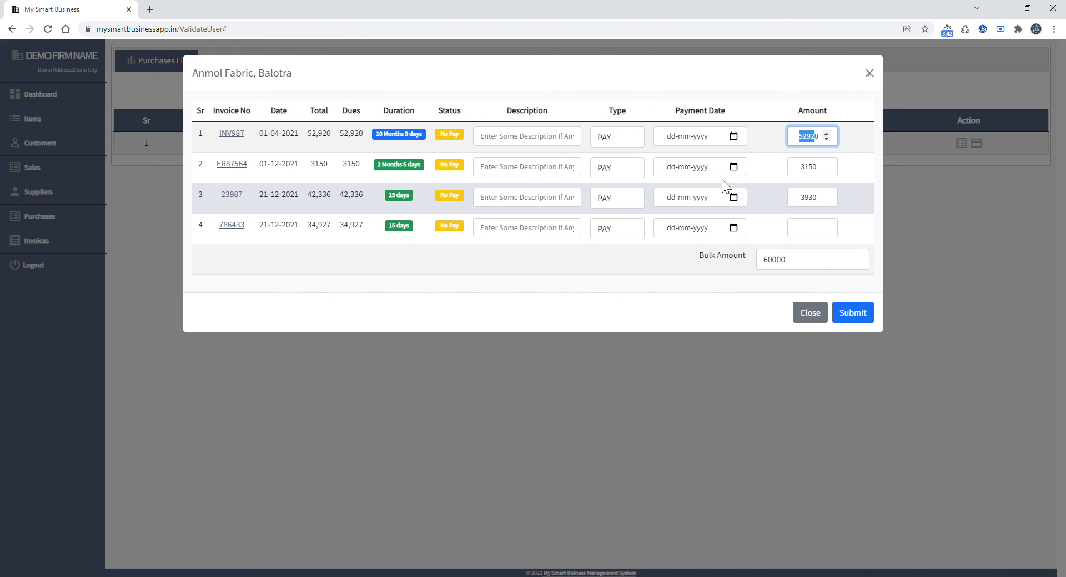
pyautogui.click(712, 287)
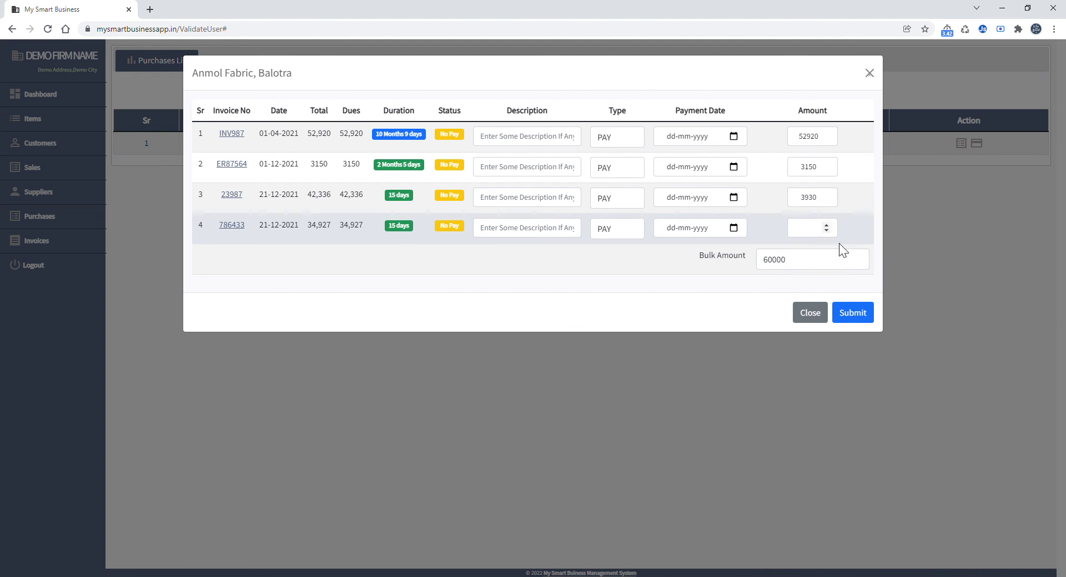
pyautogui.click(845, 313)
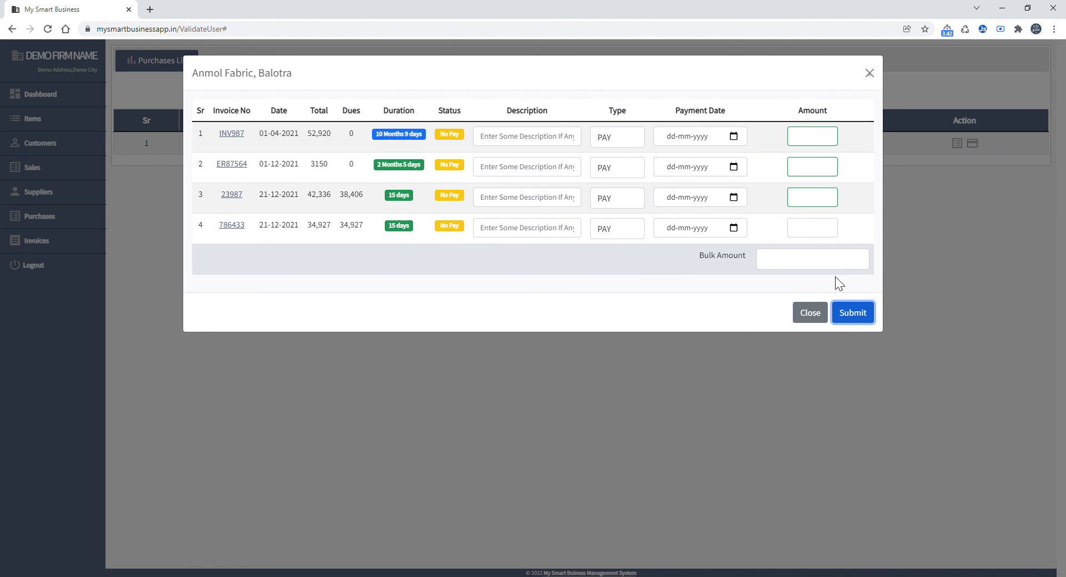
pyautogui.click(814, 314)
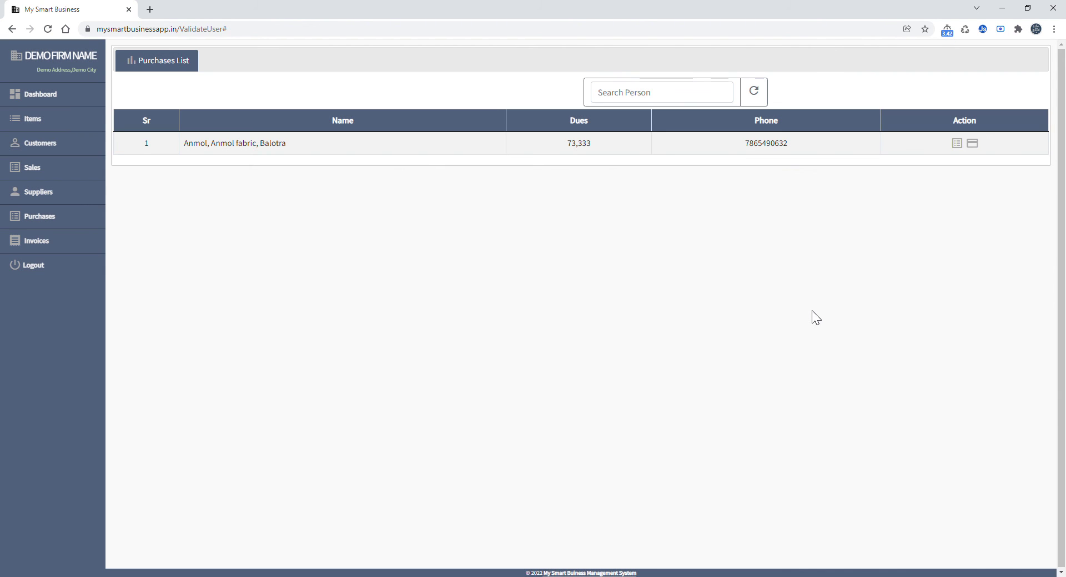